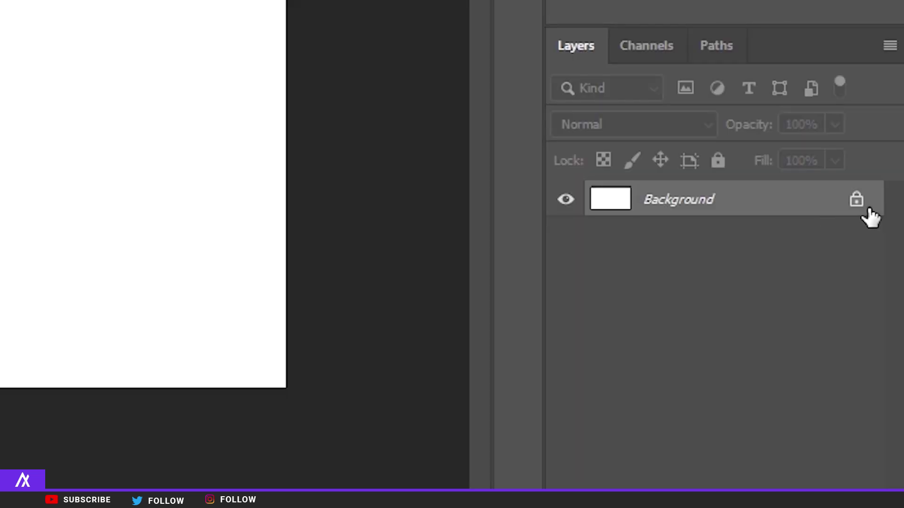
- Unlock the blank document's Background layer so it becomes Layer 0
left_click(886, 367)
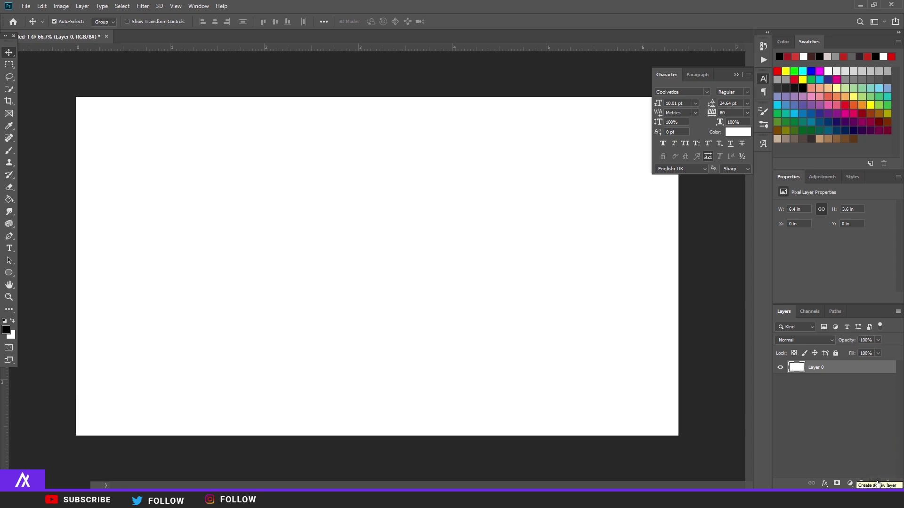
- Duplicate Layer 0, select it together with its copy, and merge them into one layer
key("ctrl+j")
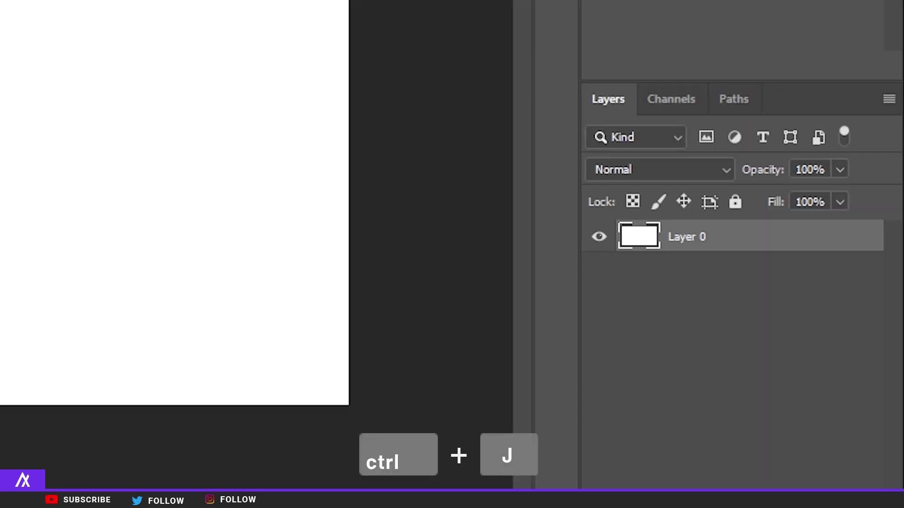
key("ctrl+j")
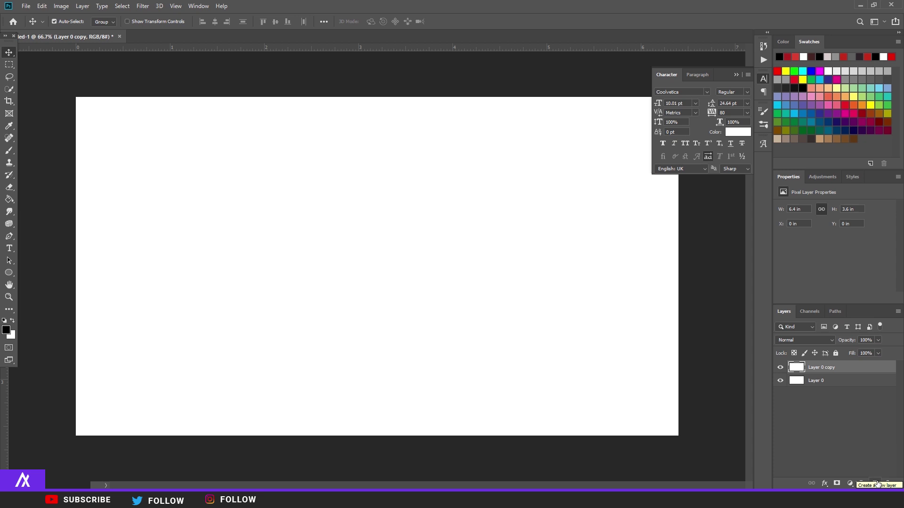
right_click(857, 374)
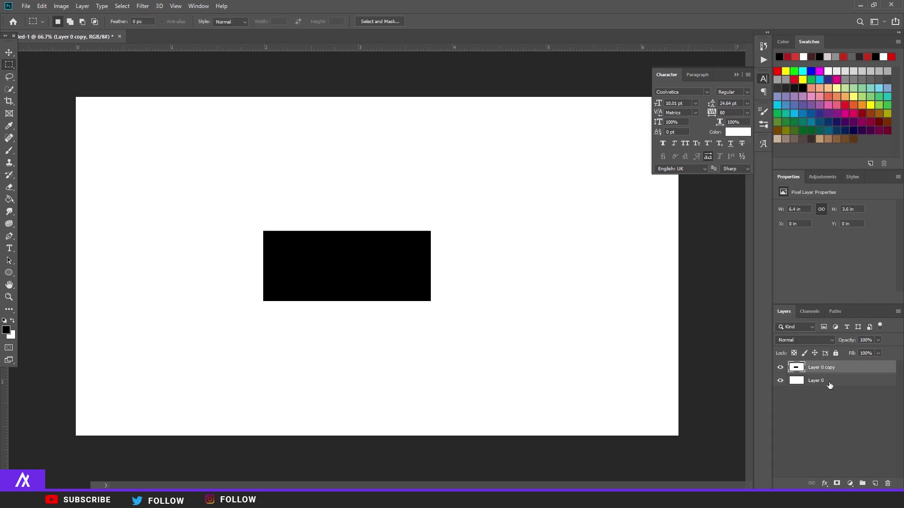
left_click(829, 385, "ctrl")
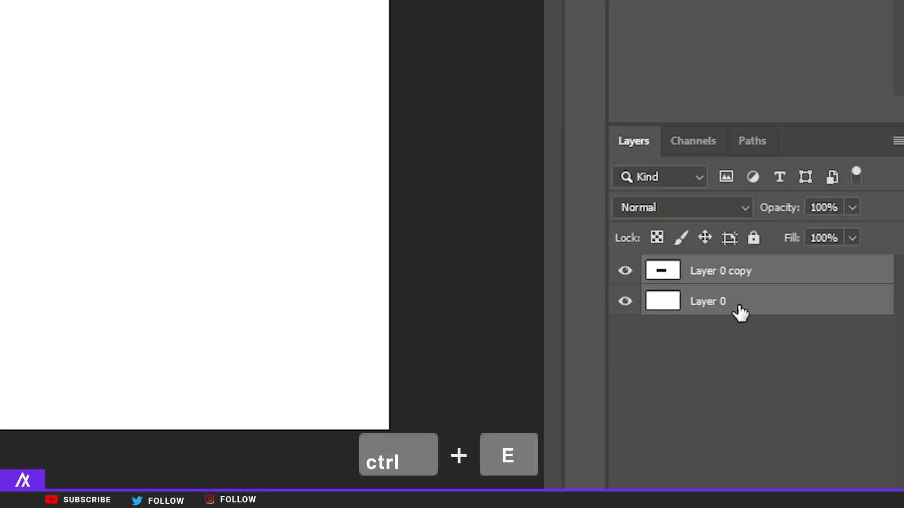
key("ctrl+e")
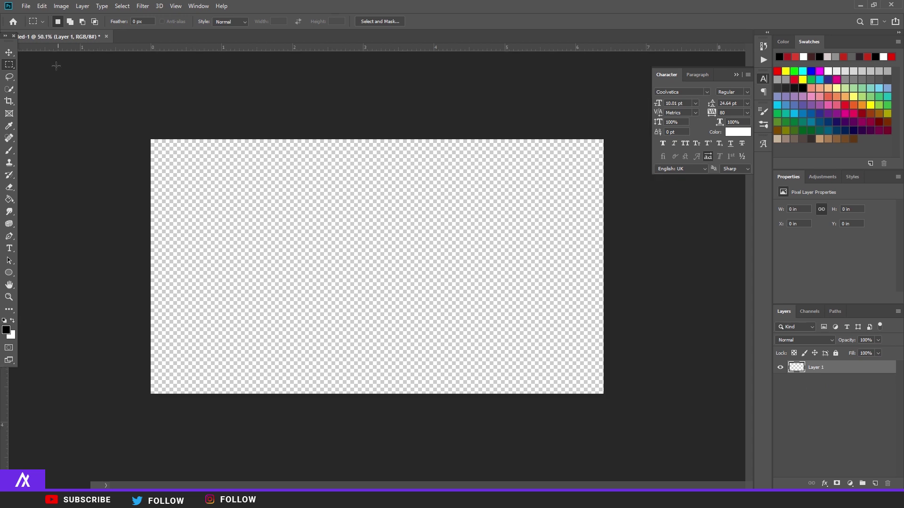
- Show the rulers, then drag a vertical guide near 2 in and a horizontal guide across the canvas
key("ctrl+plus")
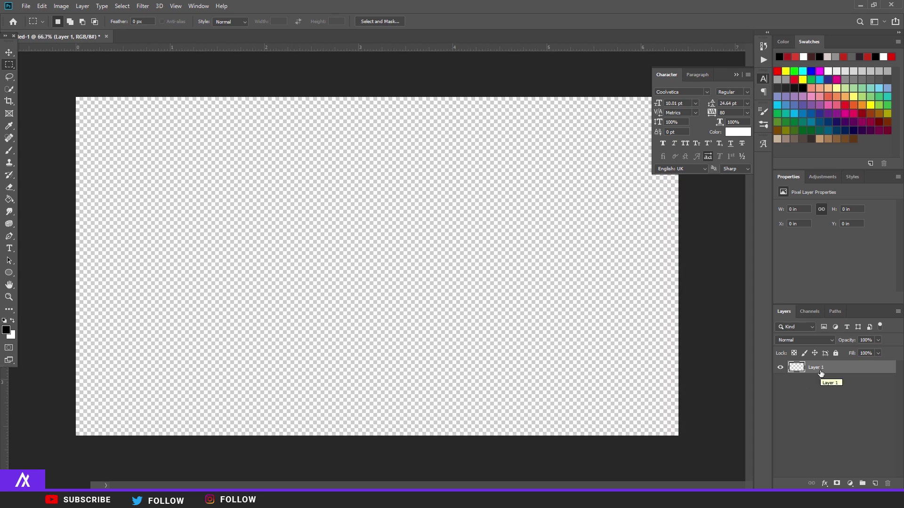
key("ctrl+r")
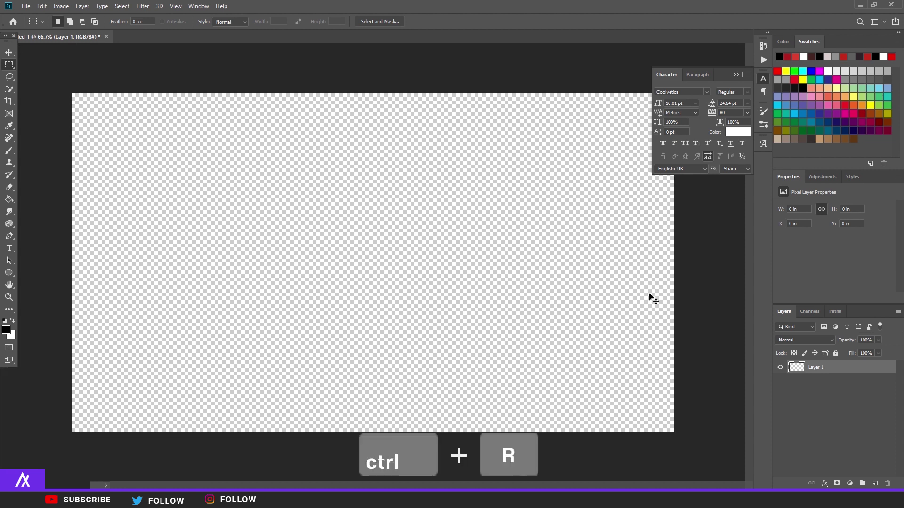
key("ctrl+r")
key("ctrl+minus")
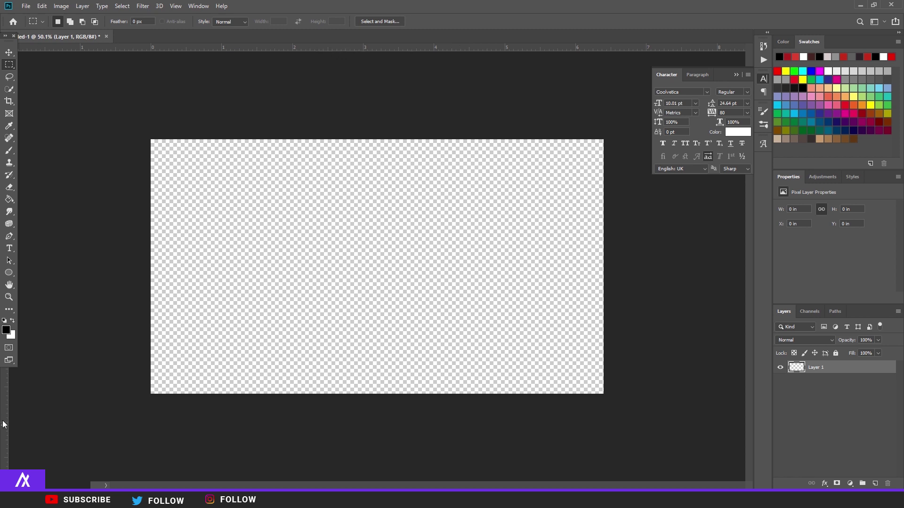
left_click_drag(4, 424, 377, 419)
left_click_drag(429, 49, 480, 265)
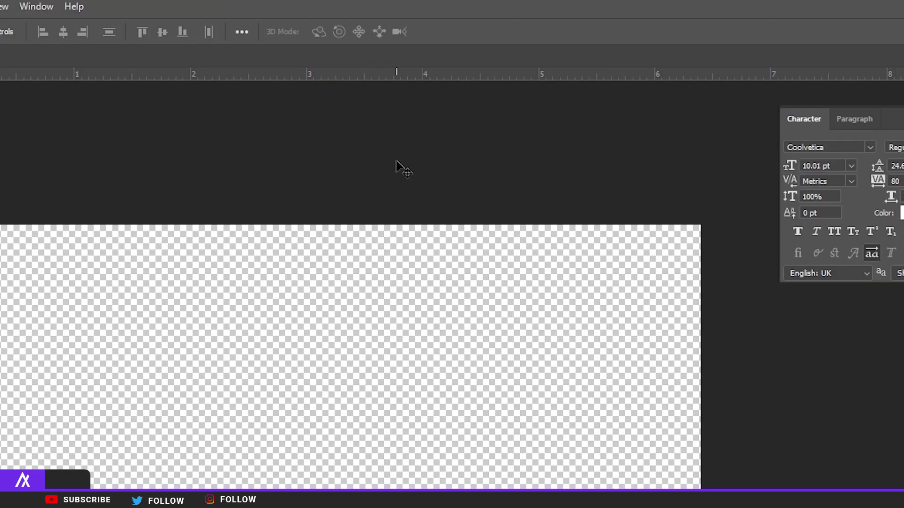
right_click(396, 161)
left_click(459, 183)
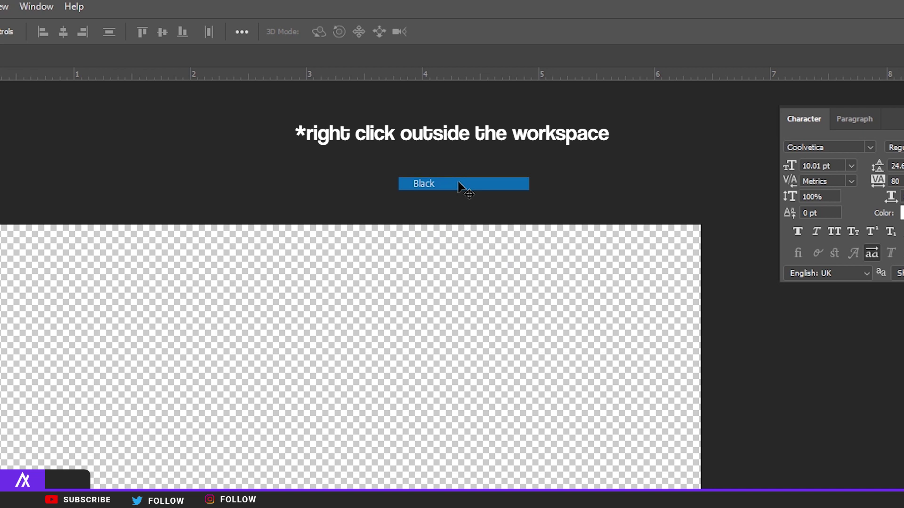
right_click(458, 181)
left_click(484, 216)
right_click(486, 177)
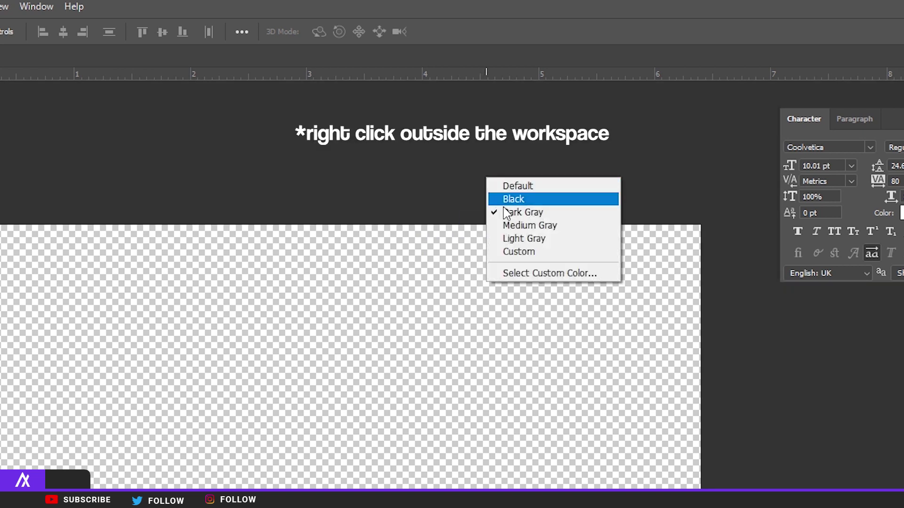
left_click(526, 230)
right_click(537, 178)
left_click(571, 239)
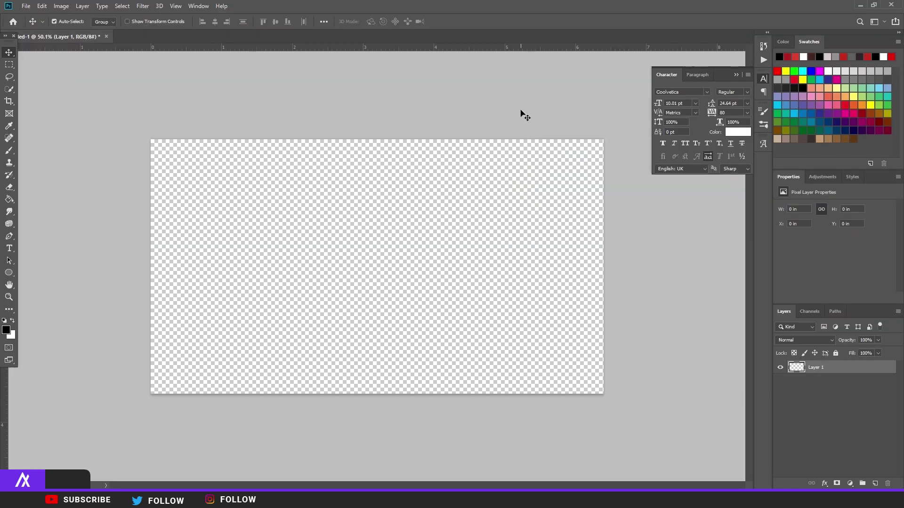
right_click(567, 180)
left_click(551, 154)
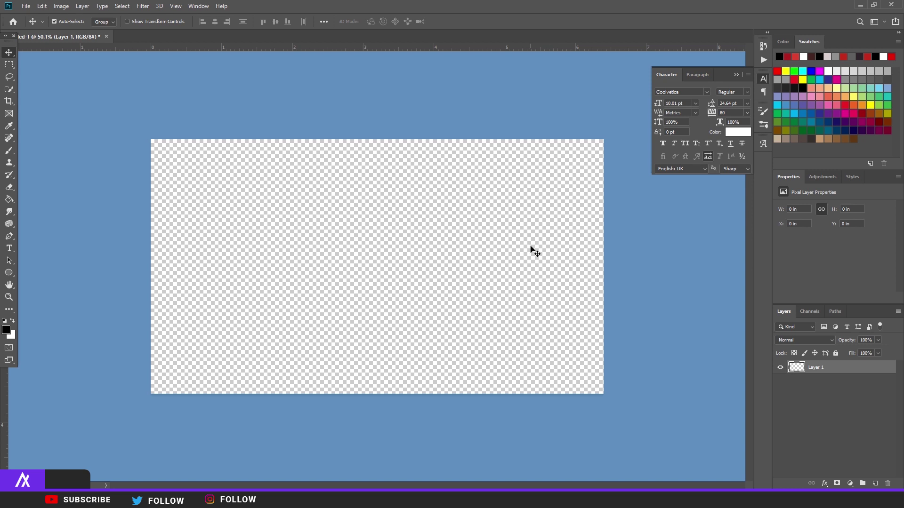
key("ctrl+minus")
key("ctrl+minus")
key("ctrl+plus")
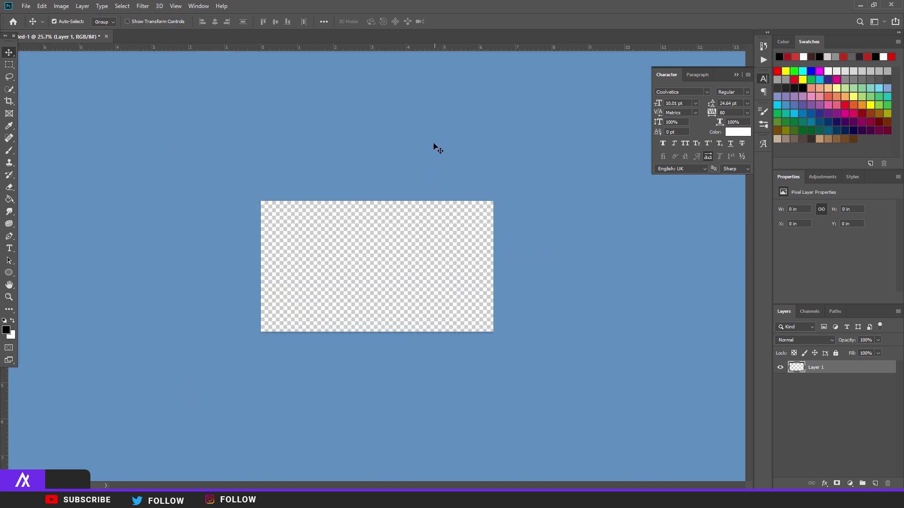
right_click(436, 145)
left_click(485, 191)
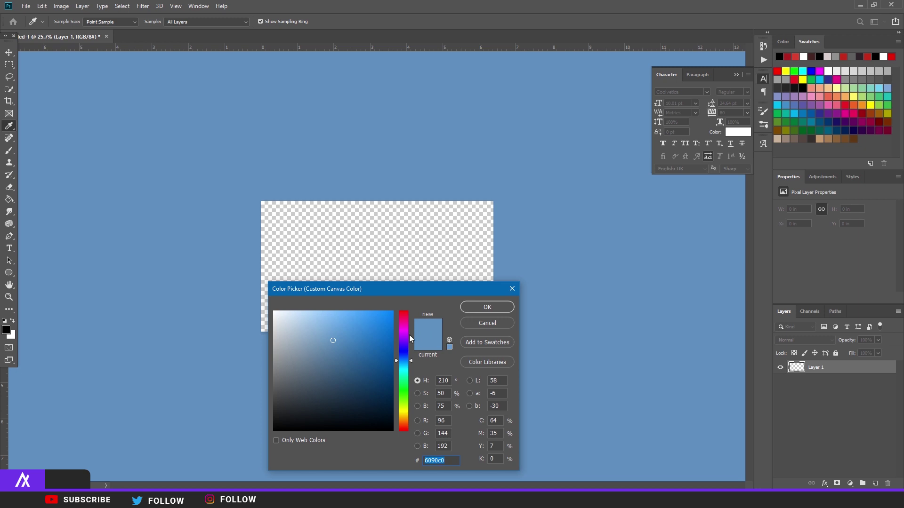
left_click(487, 324)
right_click(465, 142)
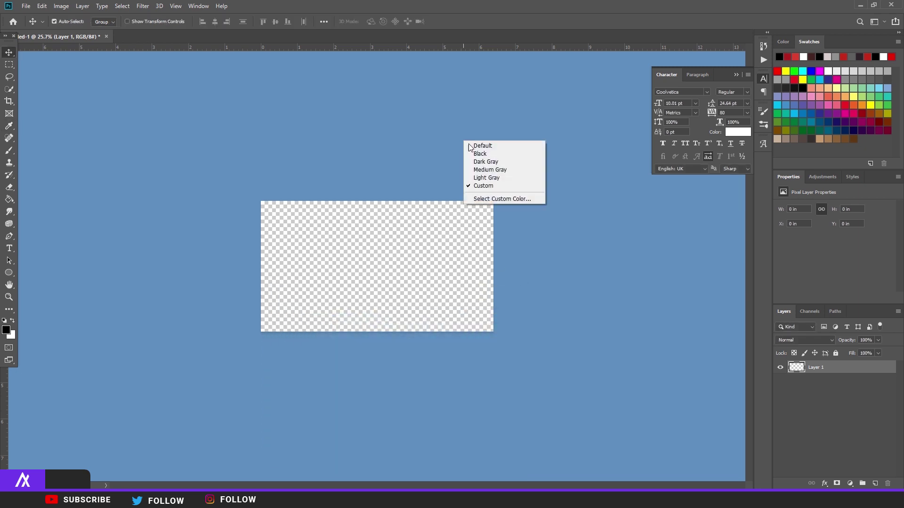
left_click(494, 147)
scroll(480, 153, "up", 3)
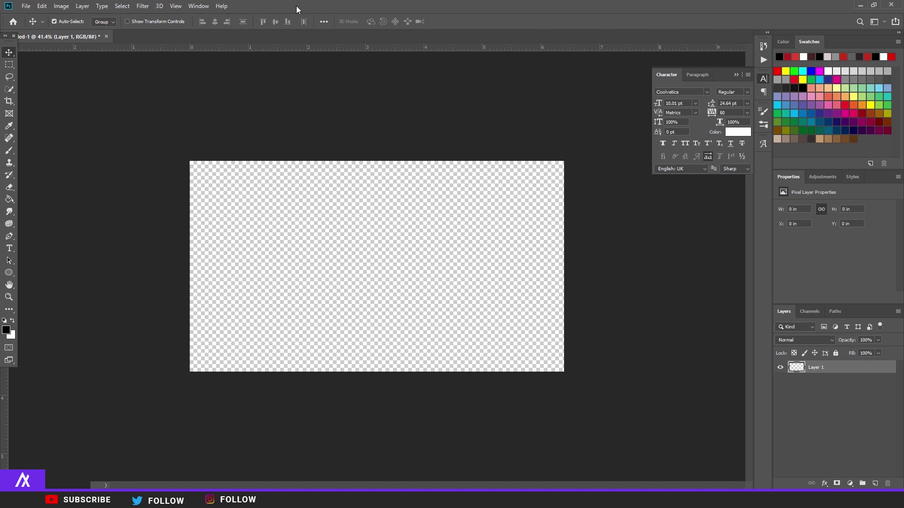
scroll(589, 260, "up", 2)
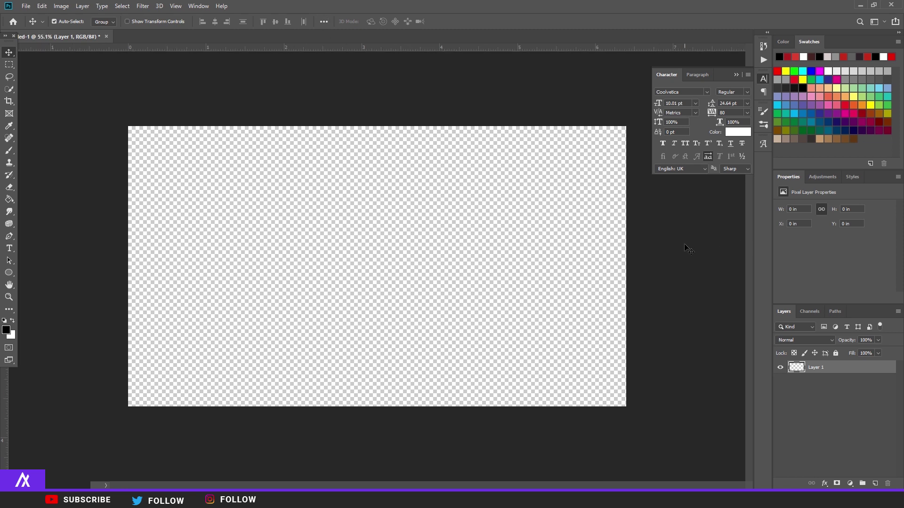
- Place the twitter header banner into the document and commit it
key("g")
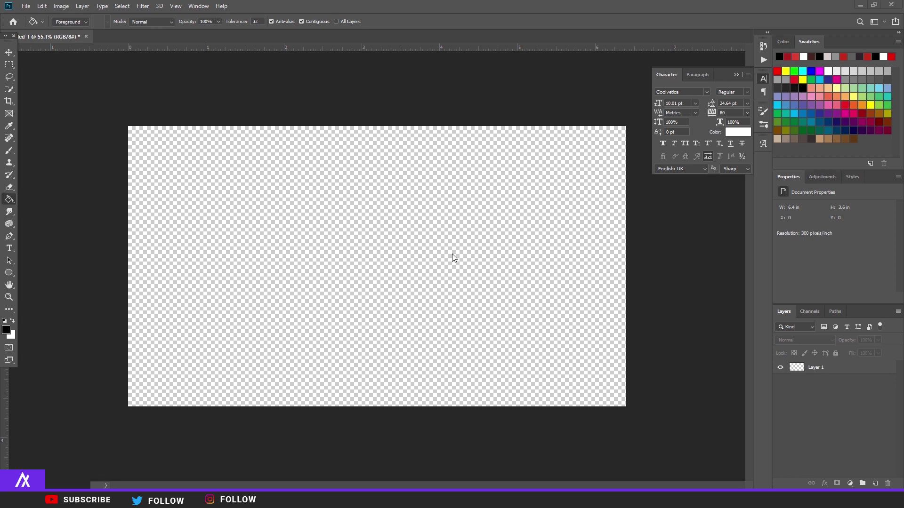
left_click_drag(452, 254, 450, 254)
key("Return")
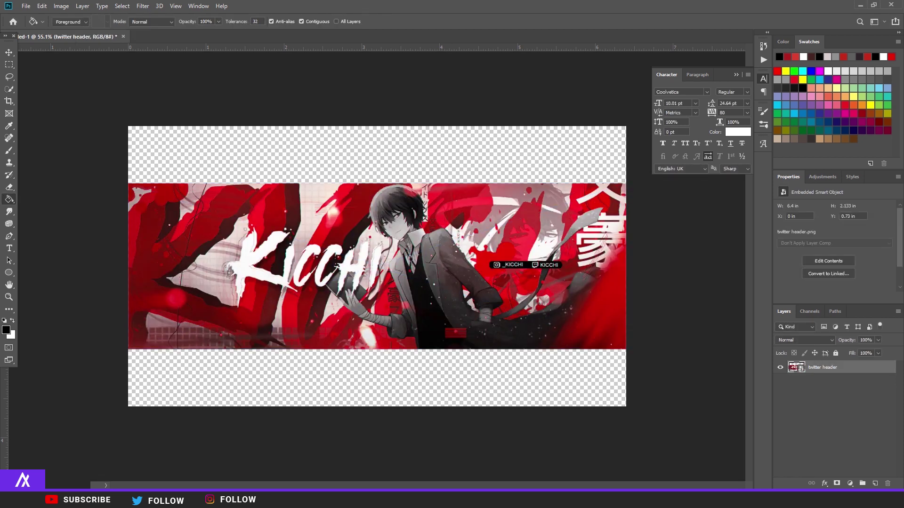
- Rasterize the banner layer with the Move Tool active
scroll(309, 257, "up", 1)
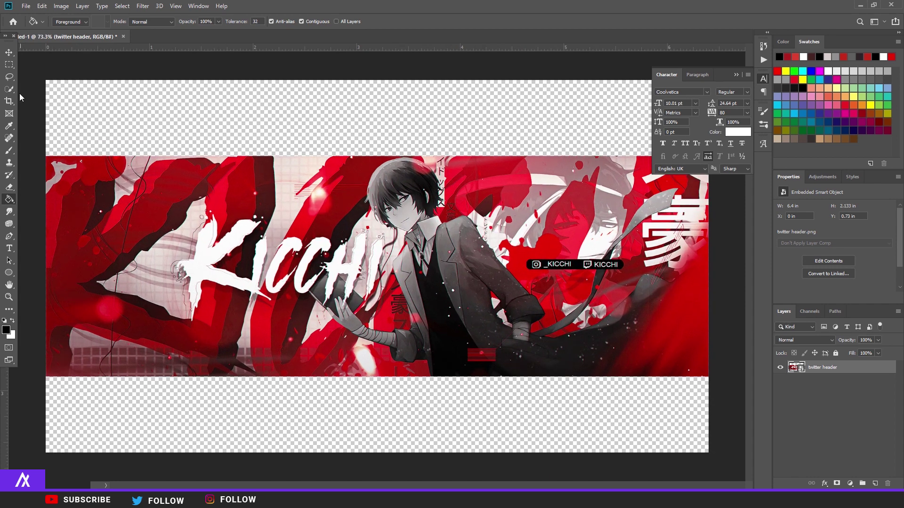
left_click(9, 52)
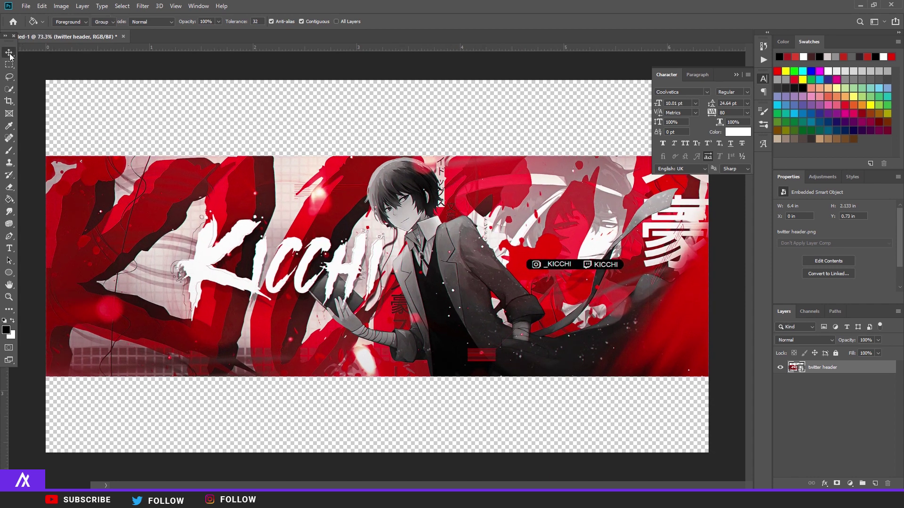
right_click(801, 377)
left_click(832, 378)
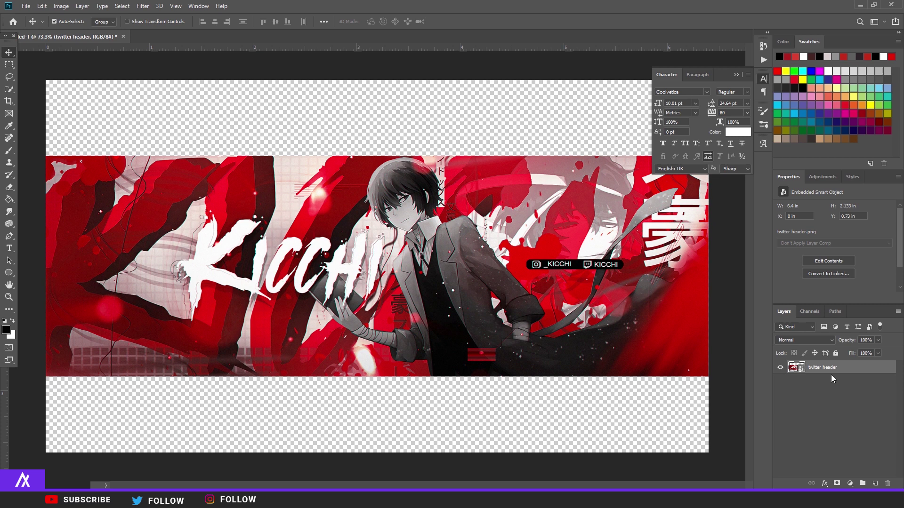
right_click(832, 379)
left_click(766, 257)
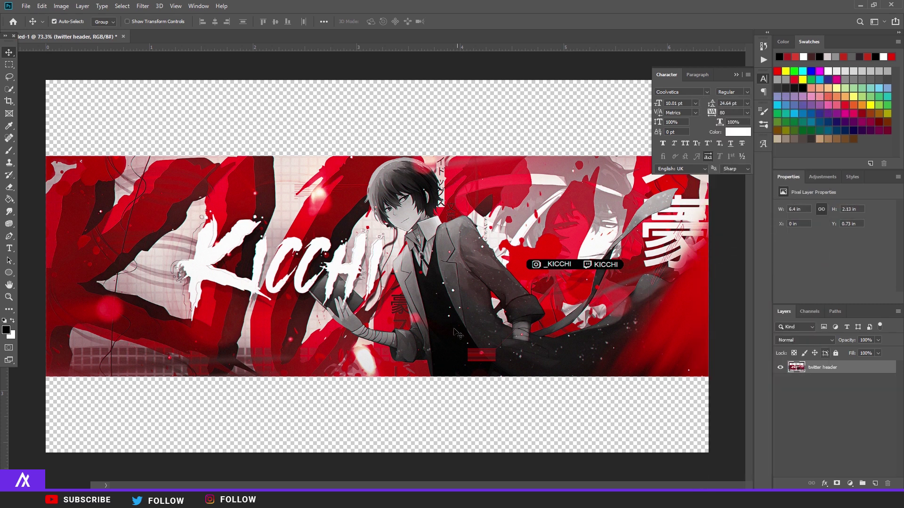
left_click(142, 7)
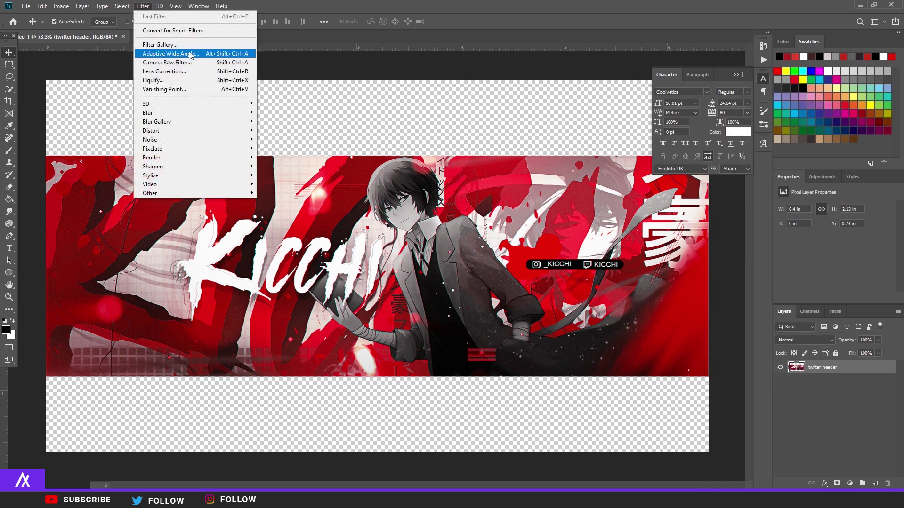
- Open the Camera Raw Filter on the banner and preview the Divine - Sonder preset
left_click(189, 62)
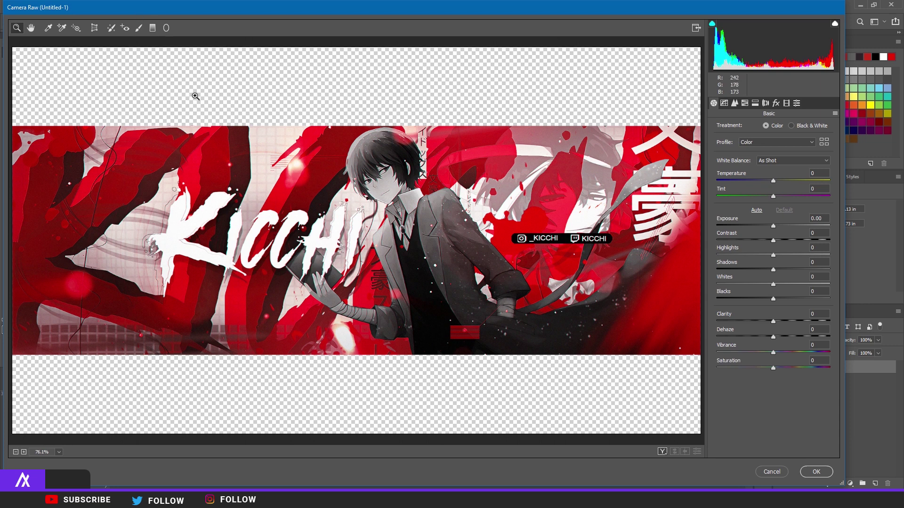
left_click(796, 102)
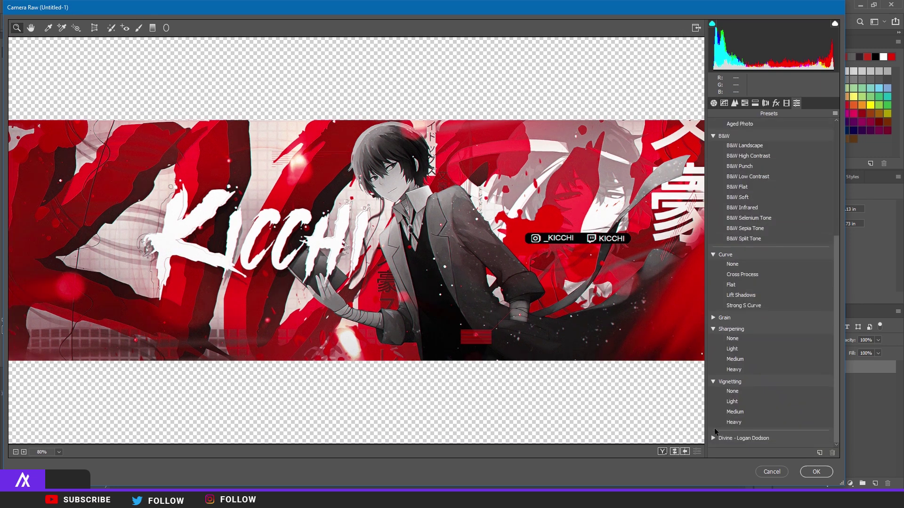
left_click(714, 437)
left_click(736, 436)
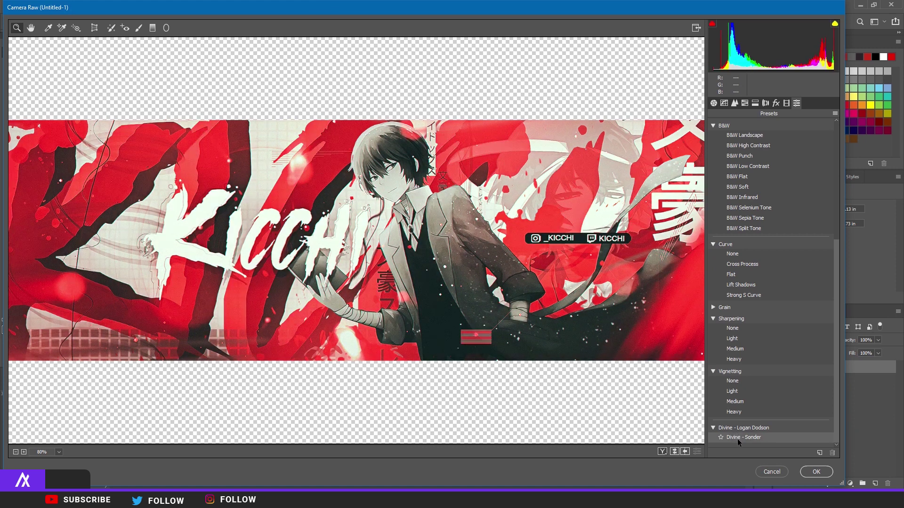
scroll(756, 345, "up", 5)
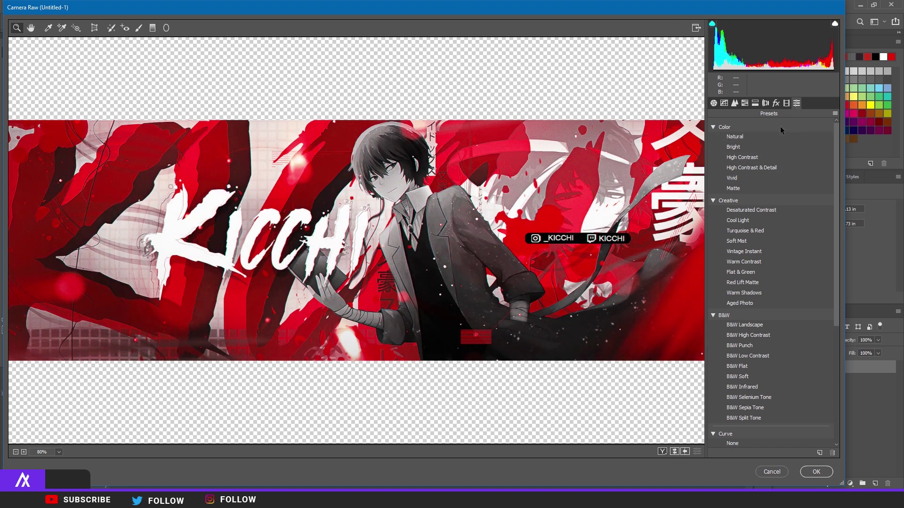
- Cancel Camera Raw without applying a preset, then zoom in on the banner
left_click(770, 473)
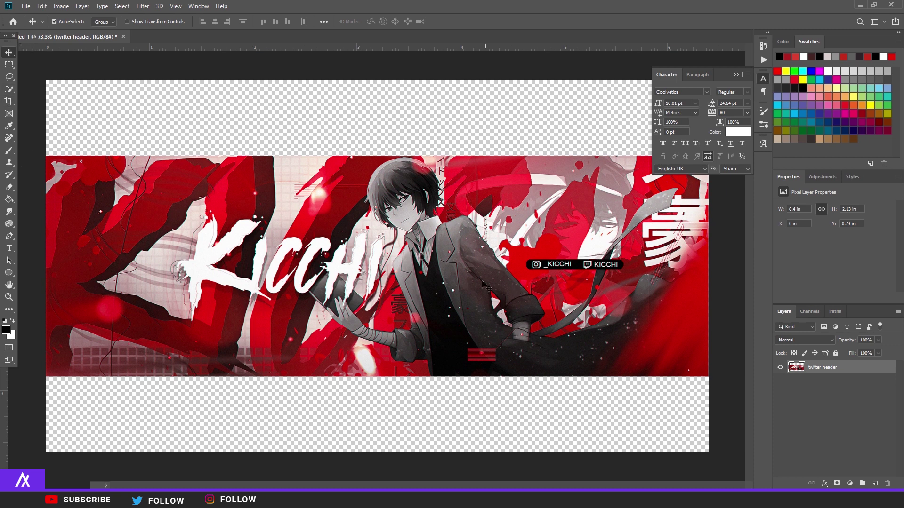
scroll(412, 227, "up", 4)
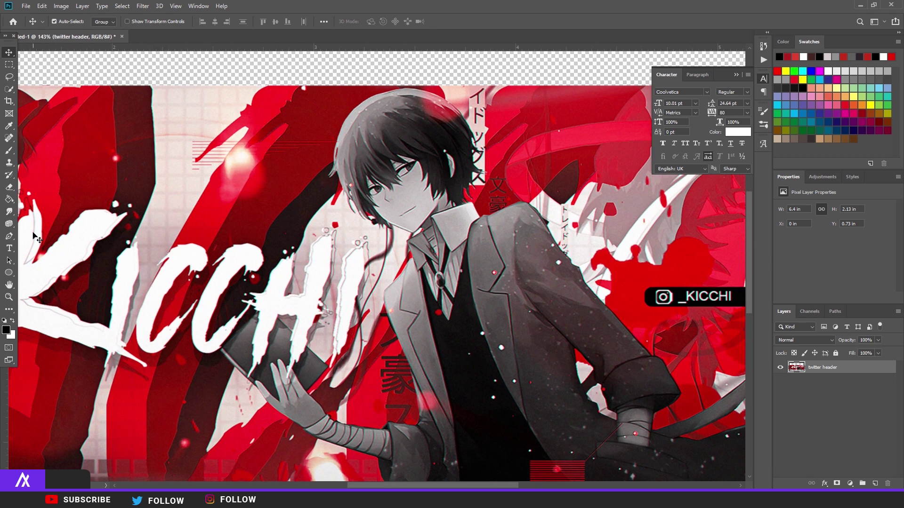
- Choose the Quick Selection Tool, zoom out to fit the banner, and add a new empty layer
left_click(10, 90)
right_click(11, 93)
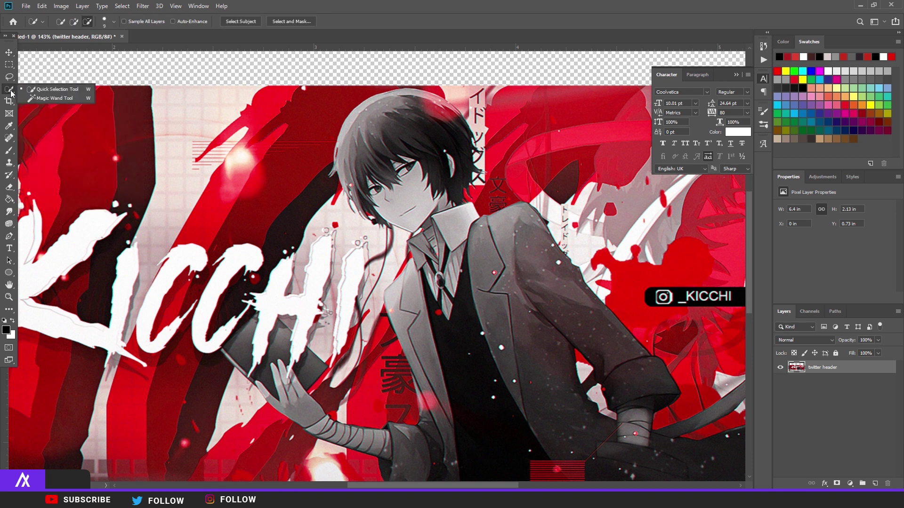
left_click(10, 93)
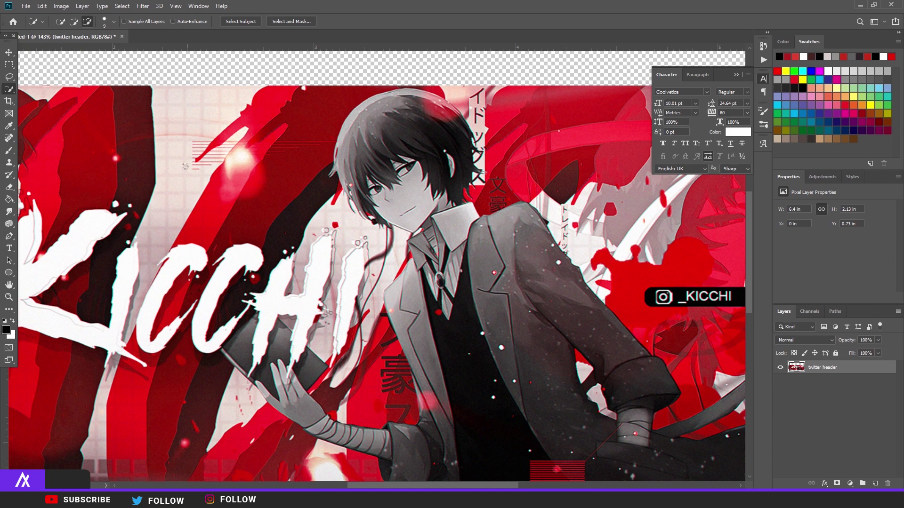
key("ctrl+minus")
key("ctrl+minus")
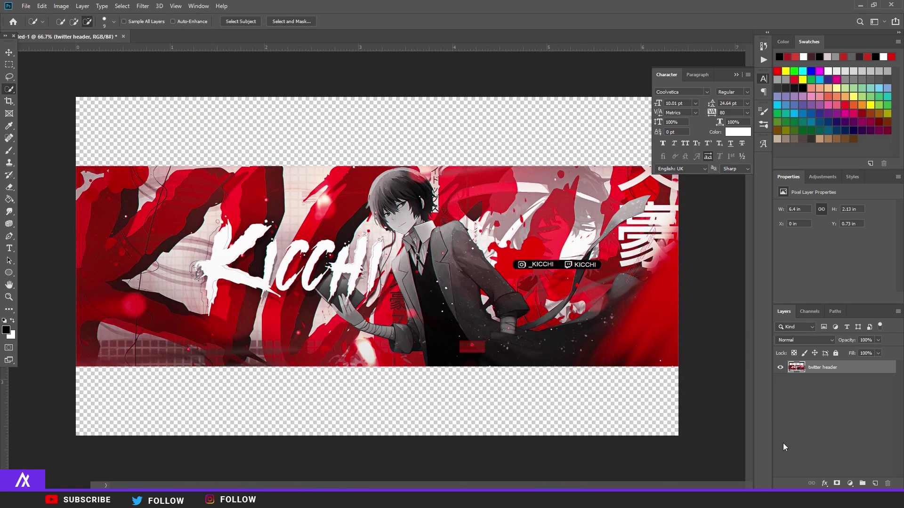
left_click(875, 483)
- Delete the twitter header layer and Quick Selection-drag over the hooded figure in the hoodie photo
left_click(831, 385)
key("Delete")
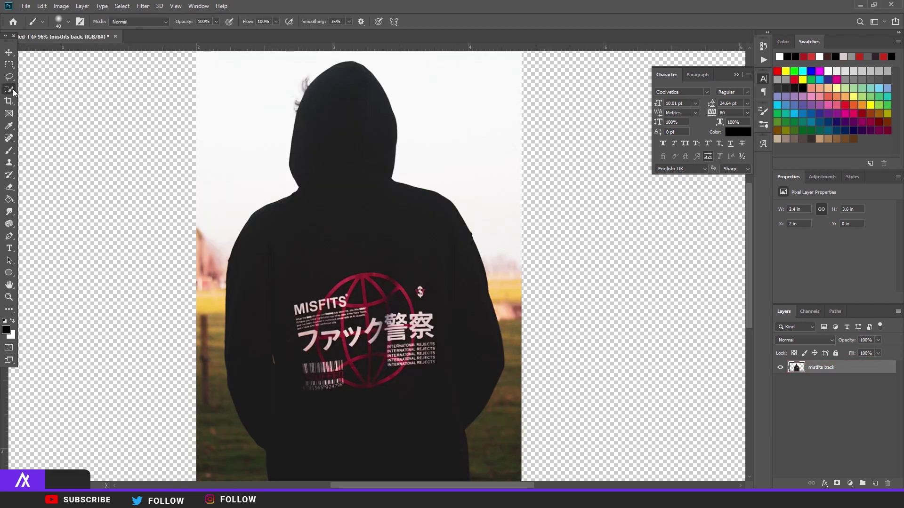
right_click(9, 89)
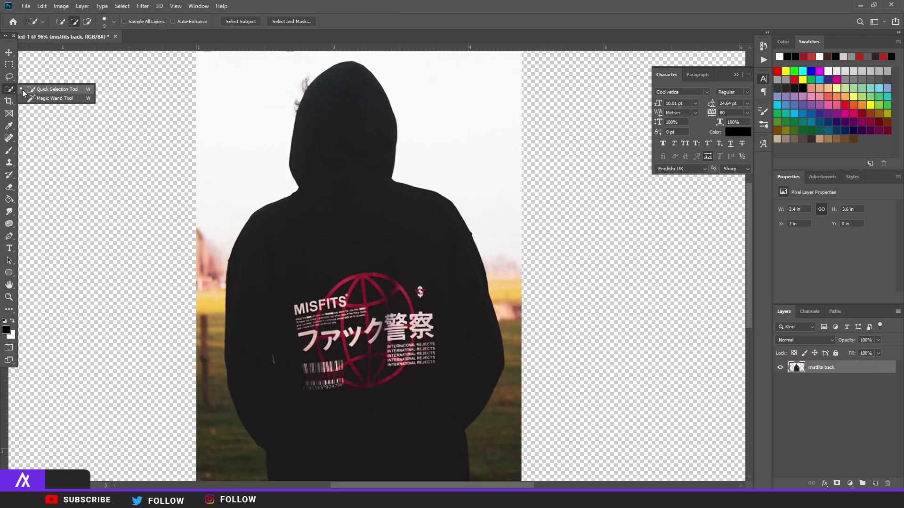
left_click(23, 90)
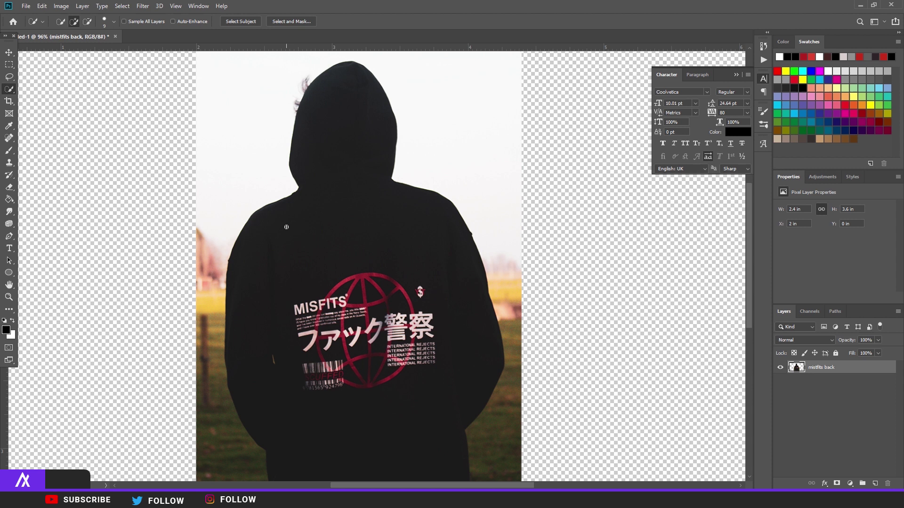
mouse_move(286, 227)
left_mouse_down()
mouse_move(359, 104)
mouse_move(390, 208)
mouse_move(456, 332)
mouse_move(380, 378)
left_mouse_up()
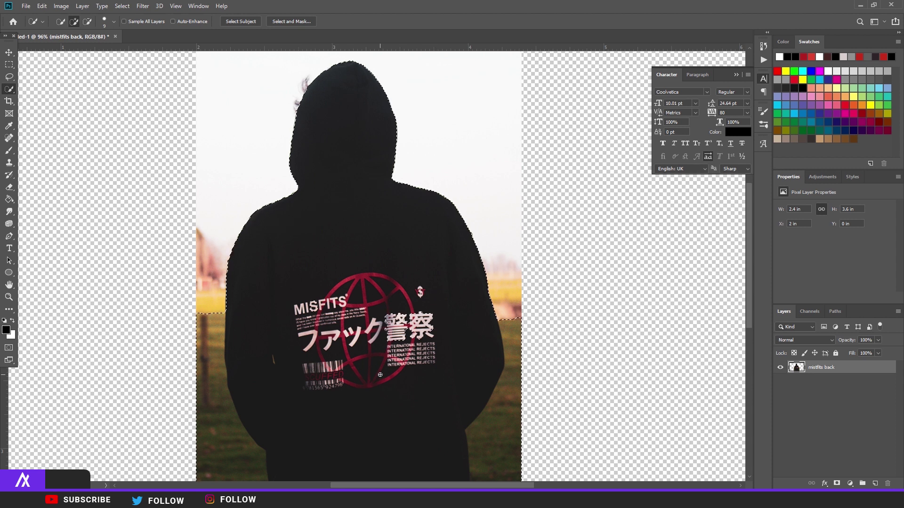
key("ctrl+d")
key("b")
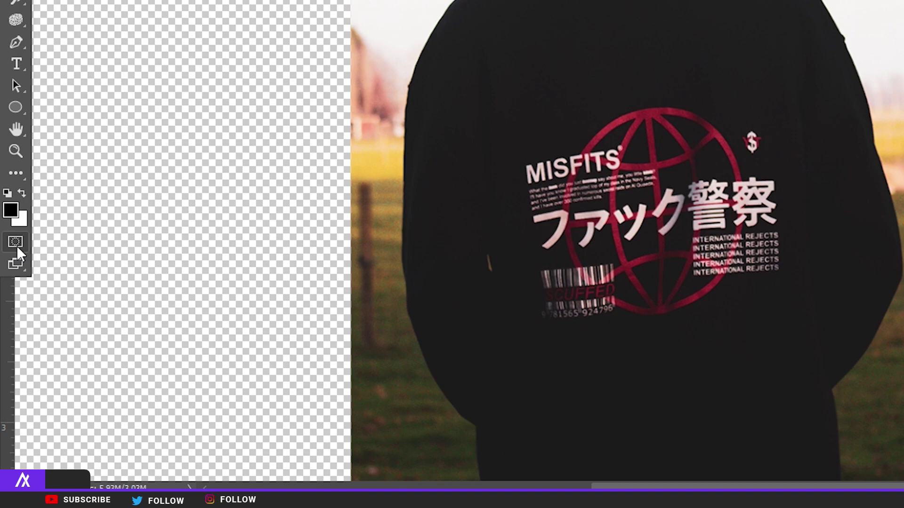
- In Quick Mask, brush clear the background patch beside the figure's right shoulder
left_click(15, 243)
scroll(407, 184, "up", 2)
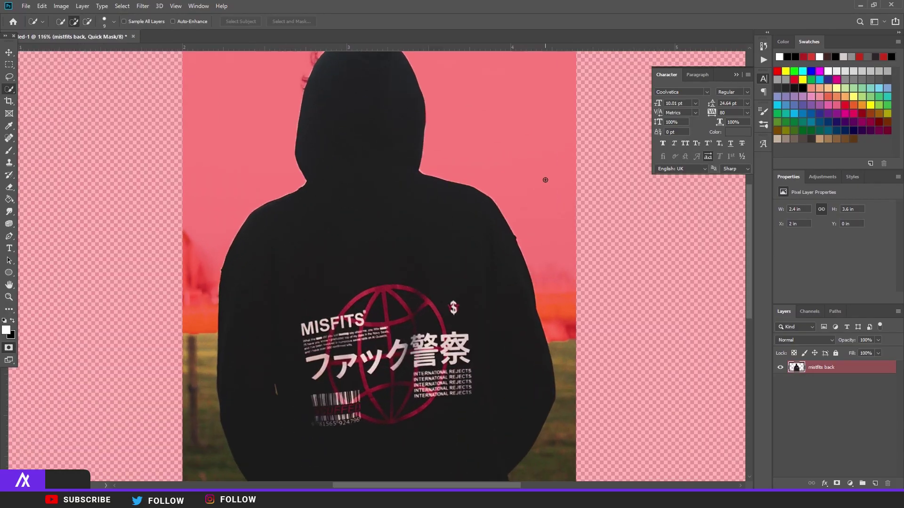
key("h")
left_click_drag(294, 346, 273, 430)
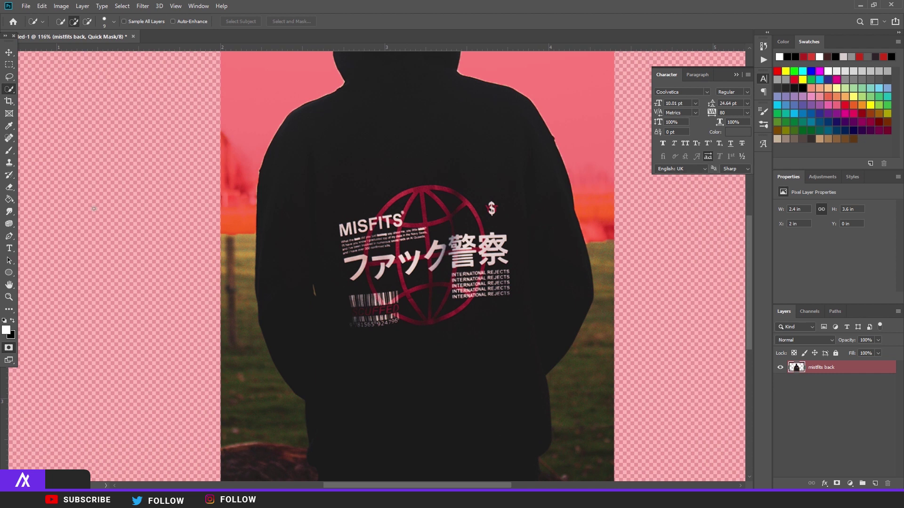
left_click(9, 150)
scroll(628, 233, "up", 4)
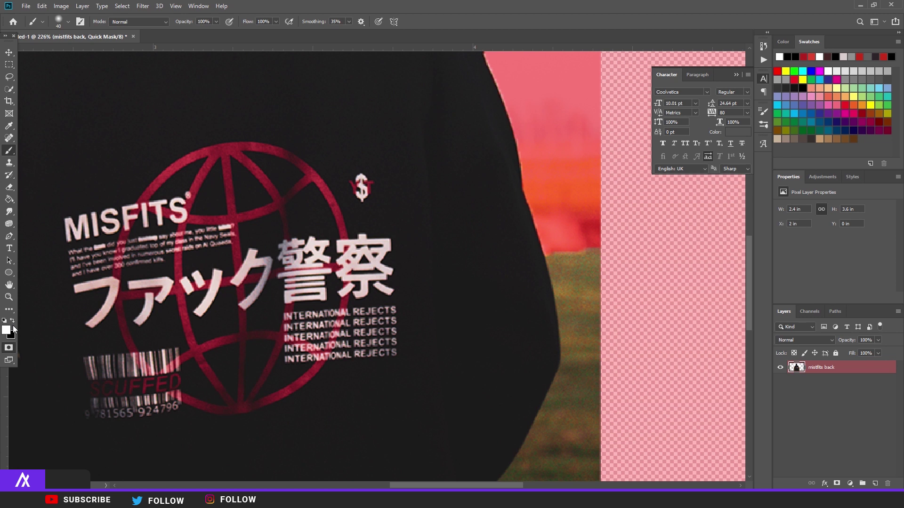
mouse_move(493, 243)
left_mouse_down()
mouse_move(639, 222)
mouse_move(470, 225)
mouse_move(632, 196)
mouse_move(466, 199)
mouse_move(613, 181)
mouse_move(463, 173)
mouse_move(601, 157)
mouse_move(449, 139)
mouse_move(602, 132)
mouse_move(437, 119)
left_mouse_up()
scroll(454, 188, "down", 4)
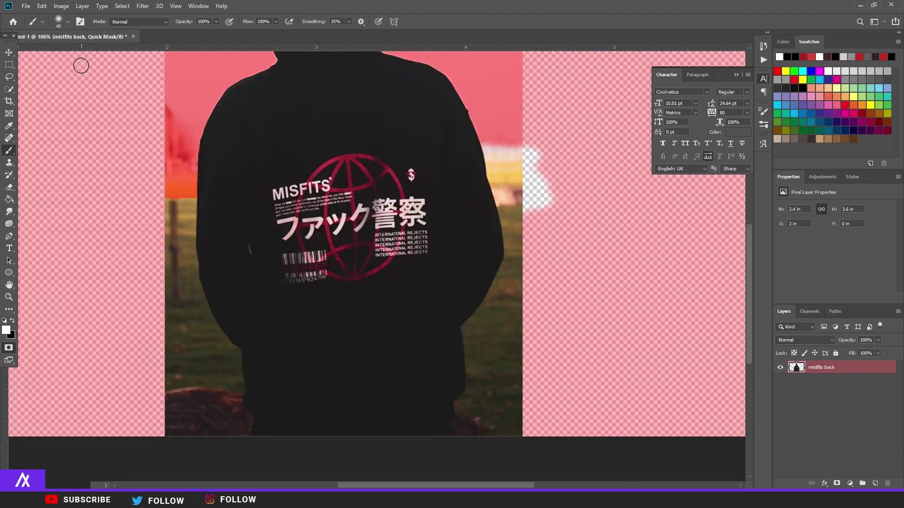
scroll(379, 215, "down", 3)
scroll(390, 252, "down", 1)
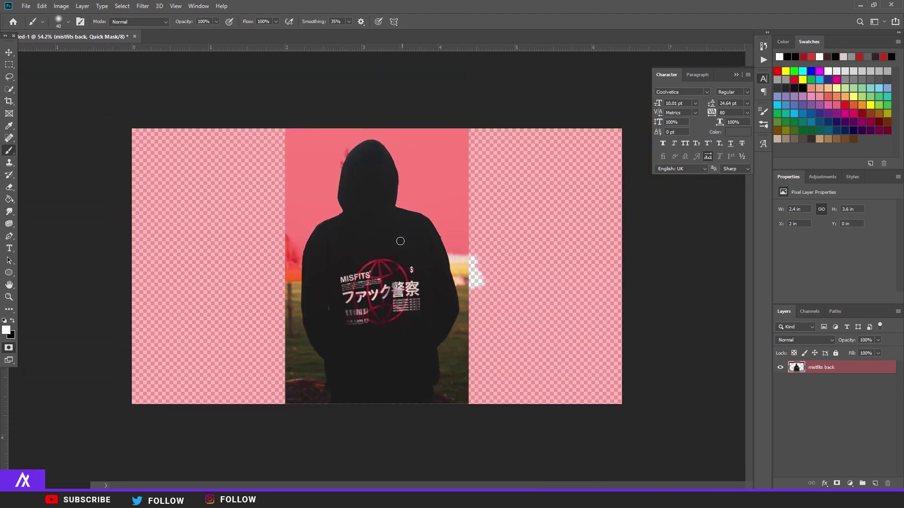
scroll(389, 252, "up", 3)
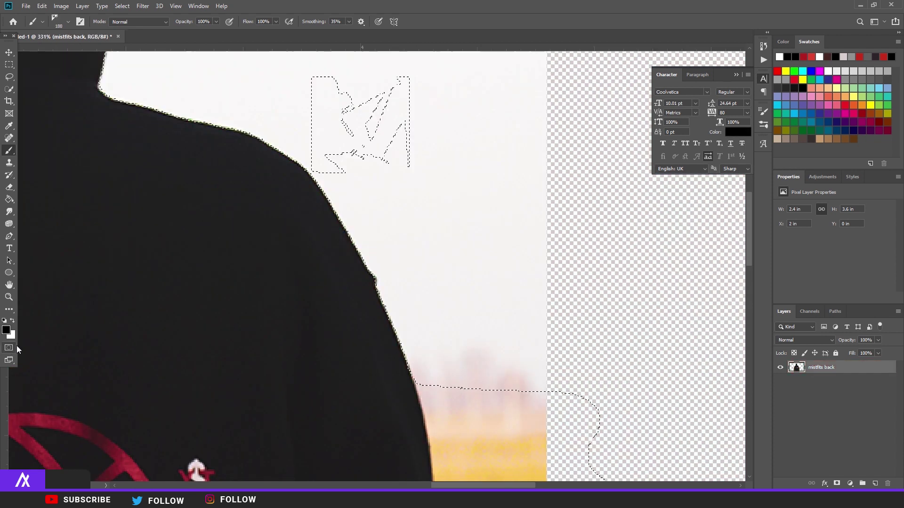
- Switch to the Move tool, re-enter Quick Mask, fit the photo with Ctrl+0, and make black the painting colour
scroll(372, 141, "up", 3)
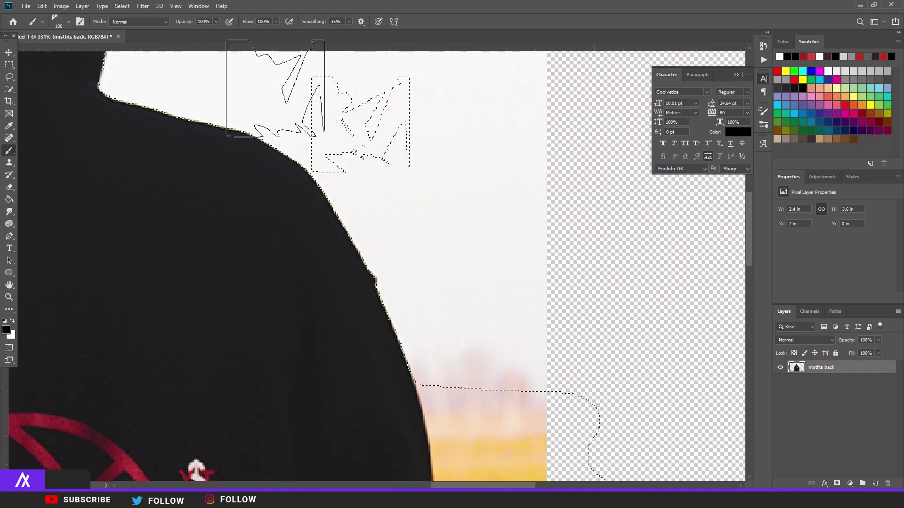
scroll(457, 301, "down", 3)
scroll(457, 301, "down", 5)
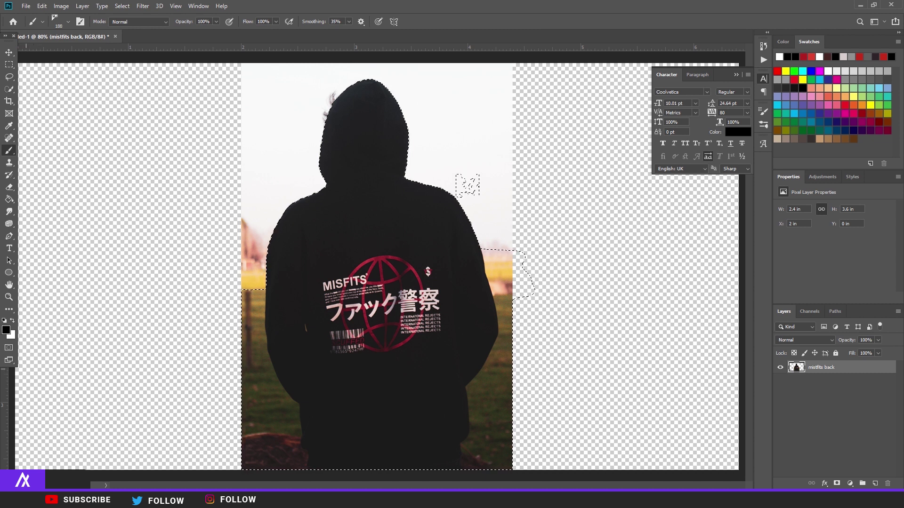
left_click(9, 53)
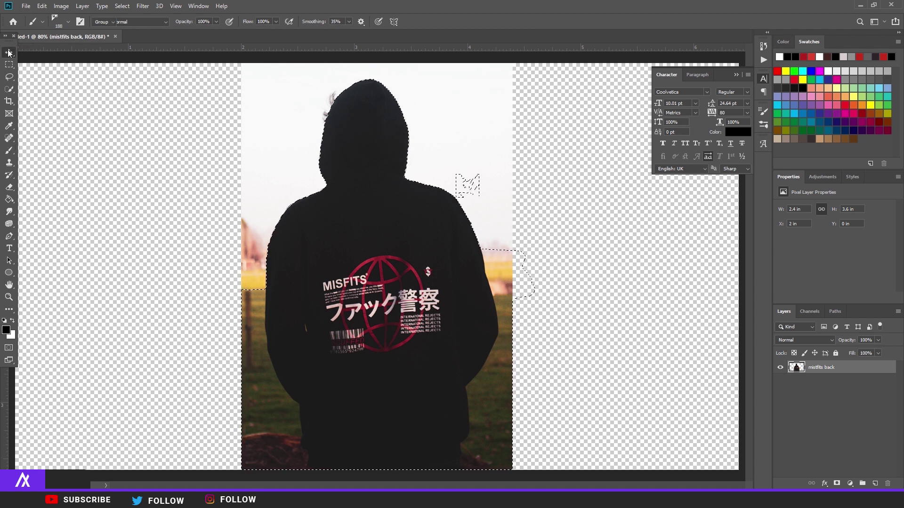
left_click(8, 348)
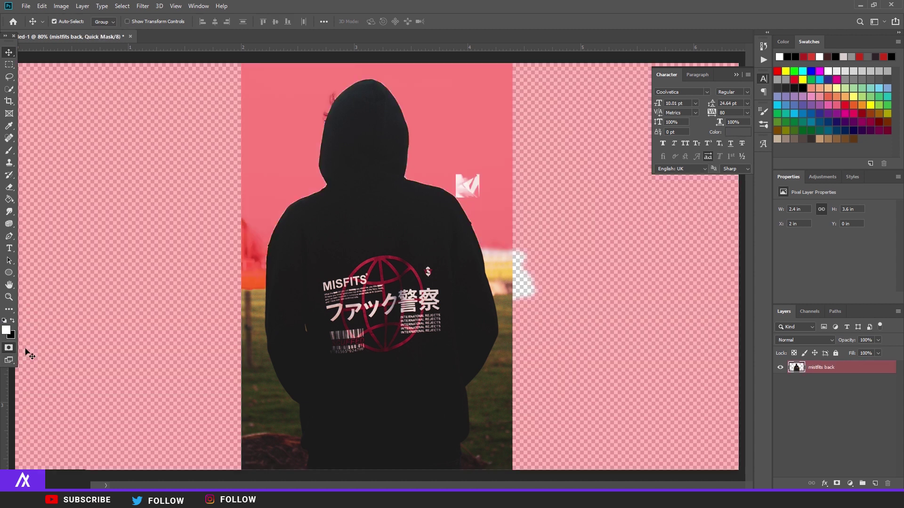
scroll(556, 223, "up", 2)
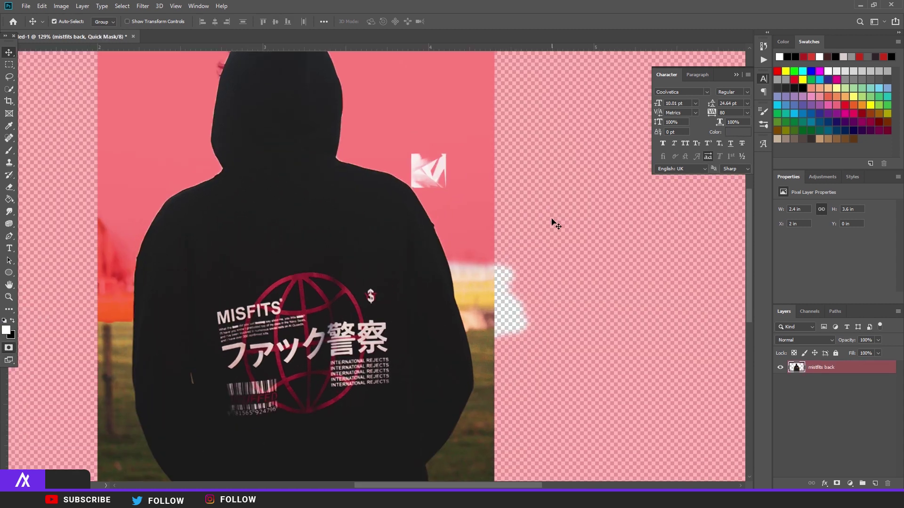
scroll(556, 224, "up", 1)
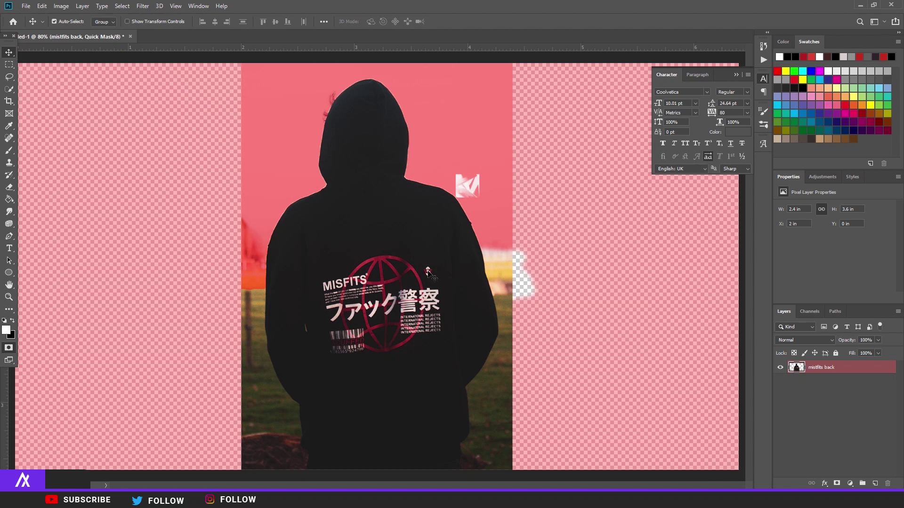
key("ctrl+0")
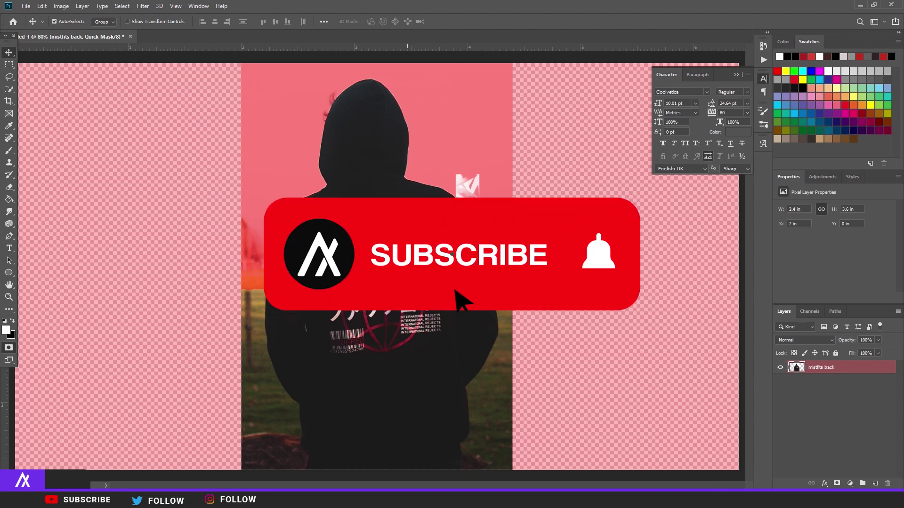
left_click(13, 321)
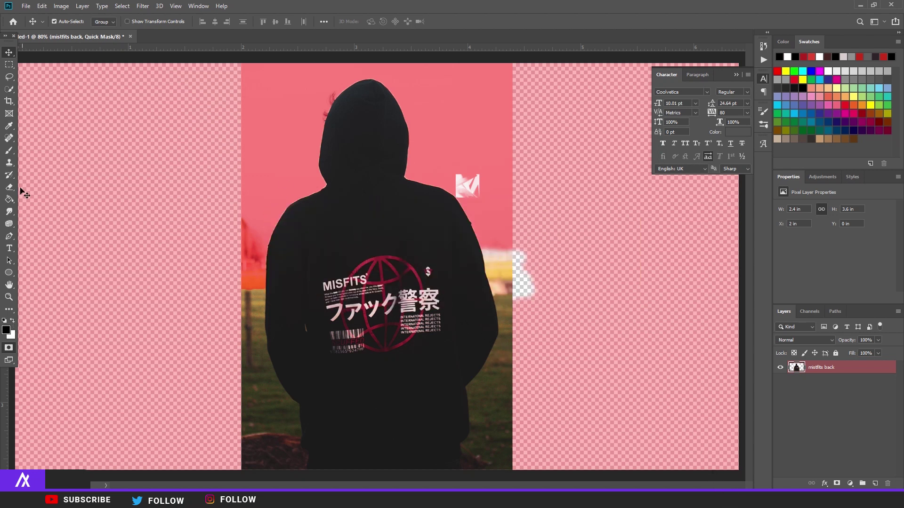
- Brush three zigzag mask bands across the hoodie's back and shoulders, then return to Standard mode
left_click(9, 150)
mouse_move(458, 166)
left_mouse_down()
mouse_move(414, 283)
mouse_move(272, 299)
mouse_move(320, 254)
left_mouse_up()
left_click_drag(447, 193, 282, 264)
left_click_drag(283, 207, 405, 150)
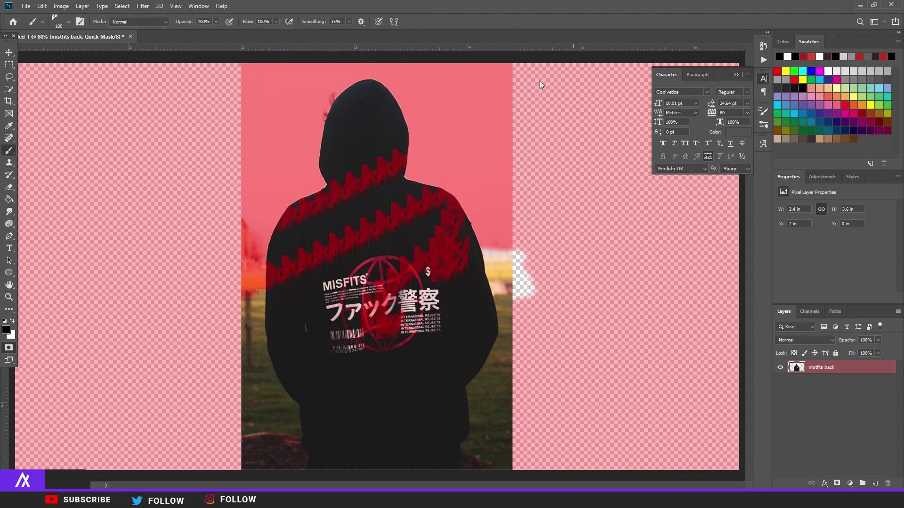
left_click(9, 52)
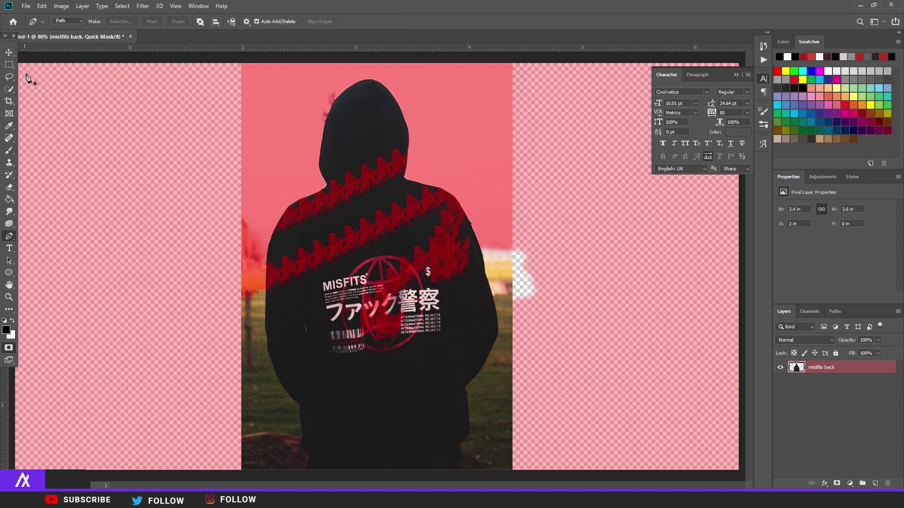
left_click(11, 348)
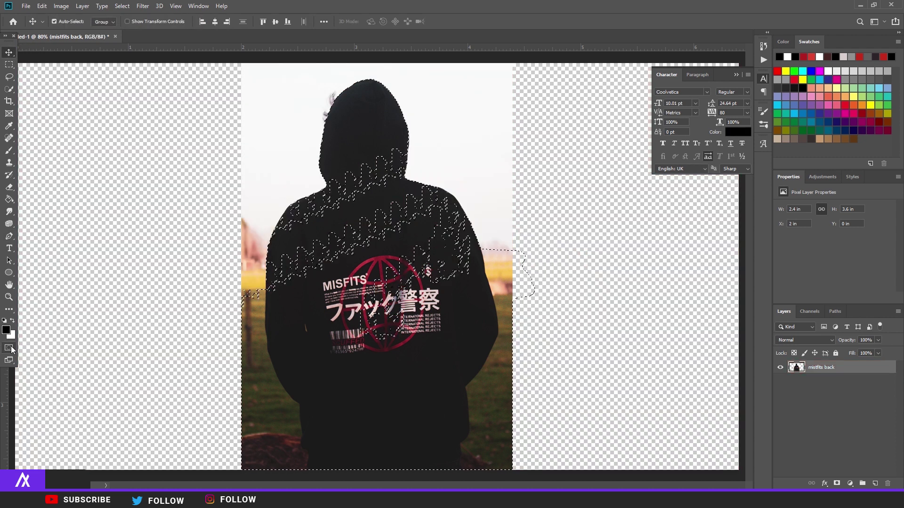
- Delete the banded hoodie selection, deselect, then undo the deletion on 'misfits back'
scroll(322, 265, "up", 4)
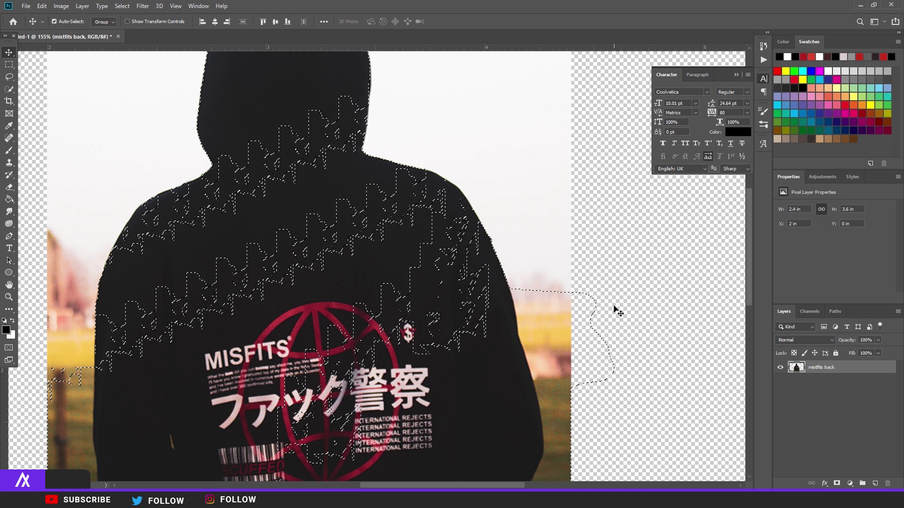
key("Delete")
key("ctrl+d")
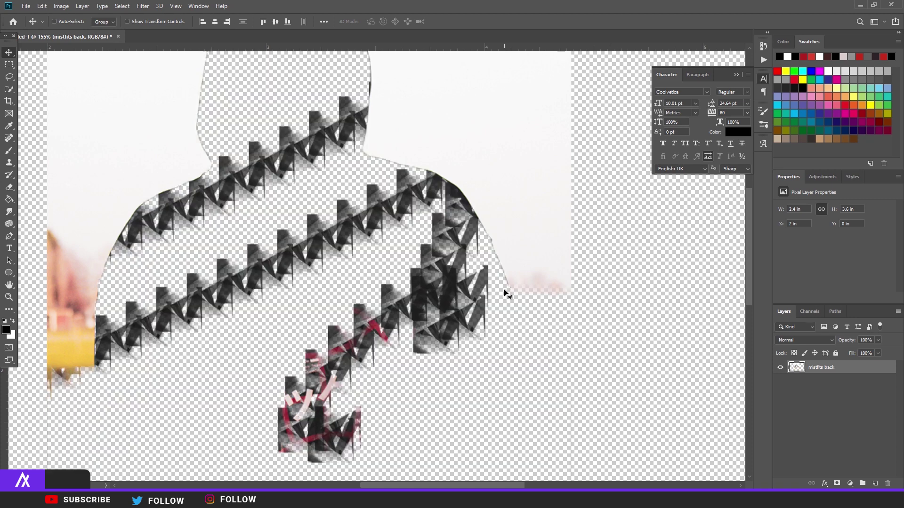
scroll(448, 206, "down", 4)
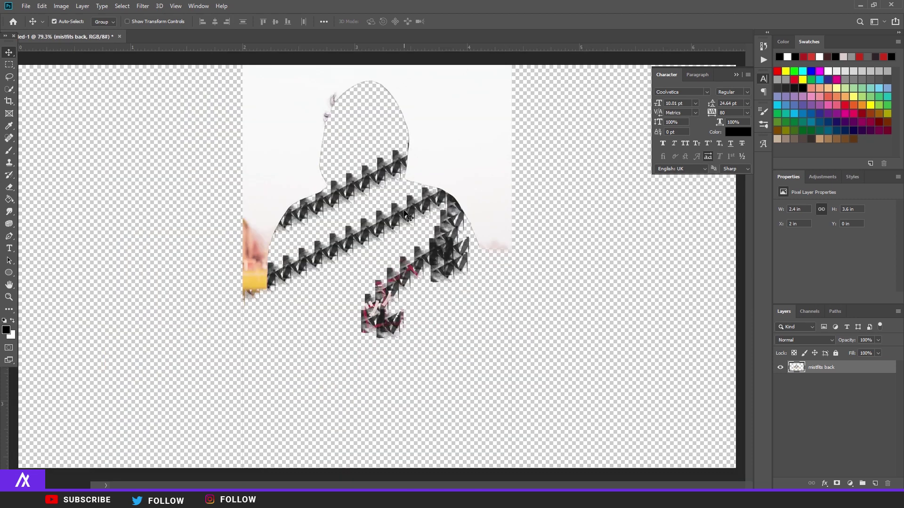
key("ctrl+z")
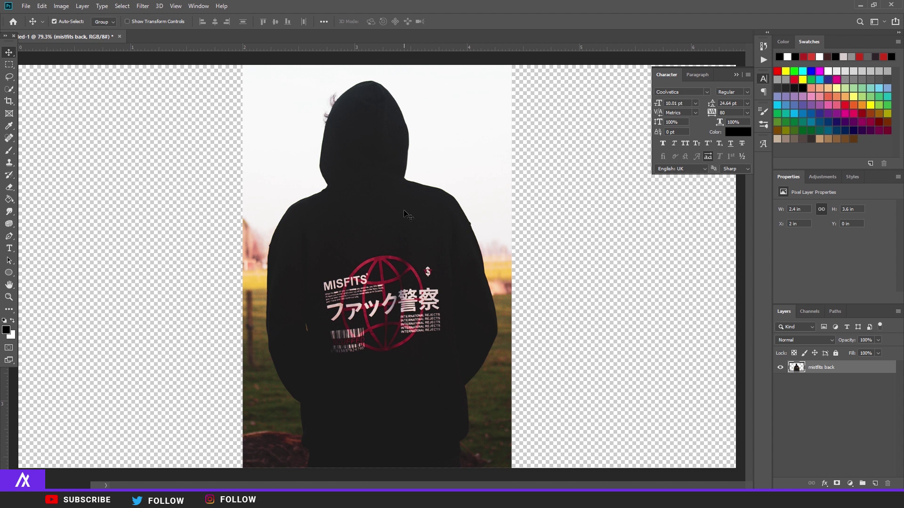